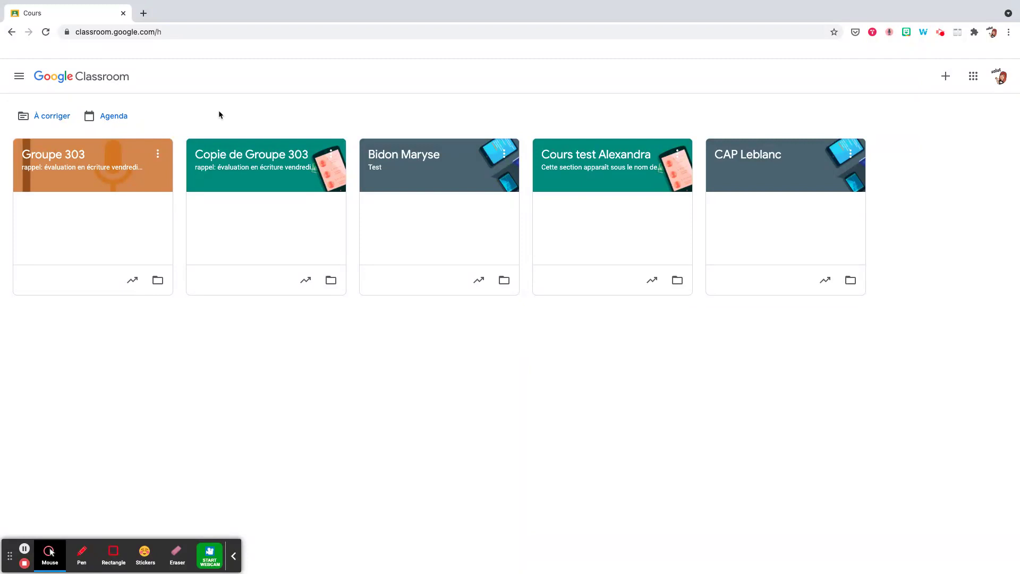
- View the coursework of the class with section Test, expand the Multi assignment, and return to the class list
{"action": "left_click", "coordinate": [425, 158]}
{"action": "left_click", "coordinate": [462, 80]}
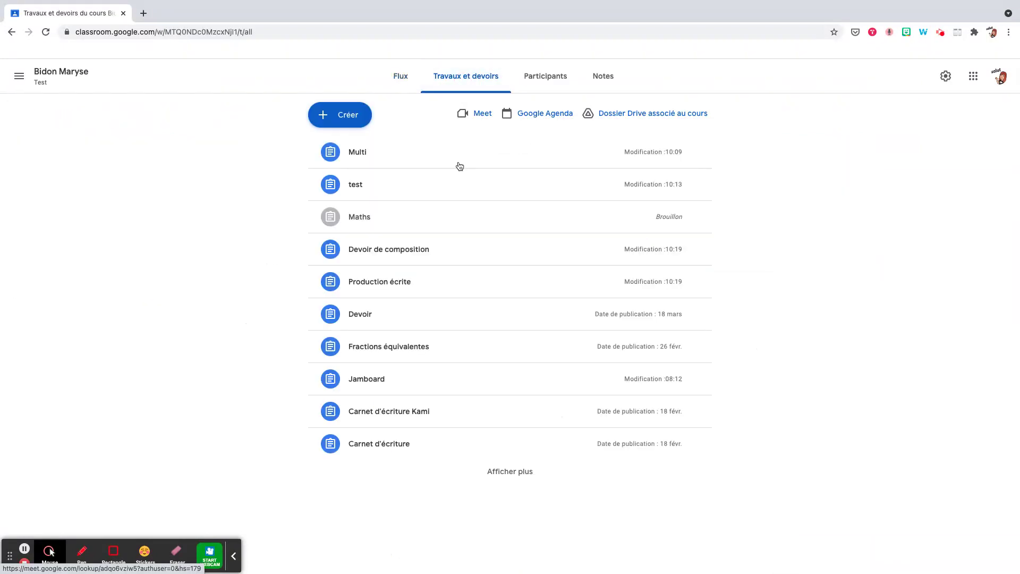
{"action": "left_click", "coordinate": [378, 155]}
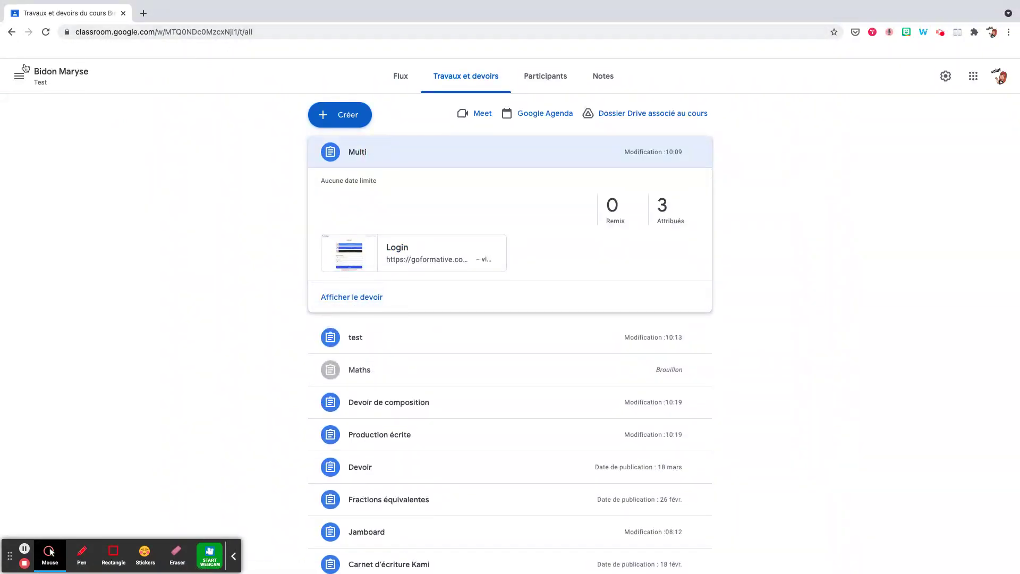
{"action": "left_click", "coordinate": [12, 33]}
{"action": "left_click", "coordinate": [11, 32]}
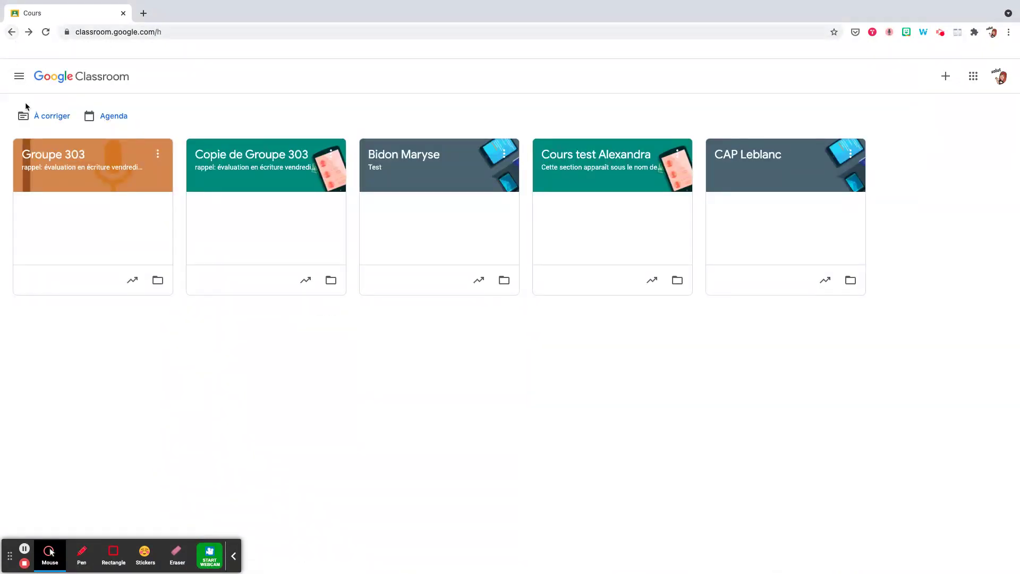
- Show the À corriger assignments for only the class with section Test and look through the list
{"action": "left_click", "coordinate": [45, 121]}
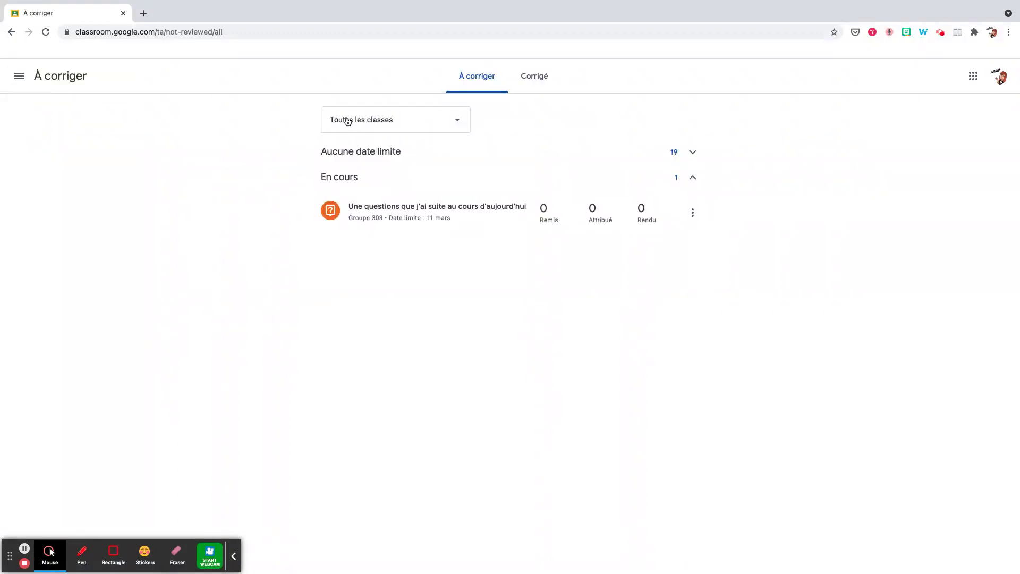
{"action": "left_click", "coordinate": [395, 126]}
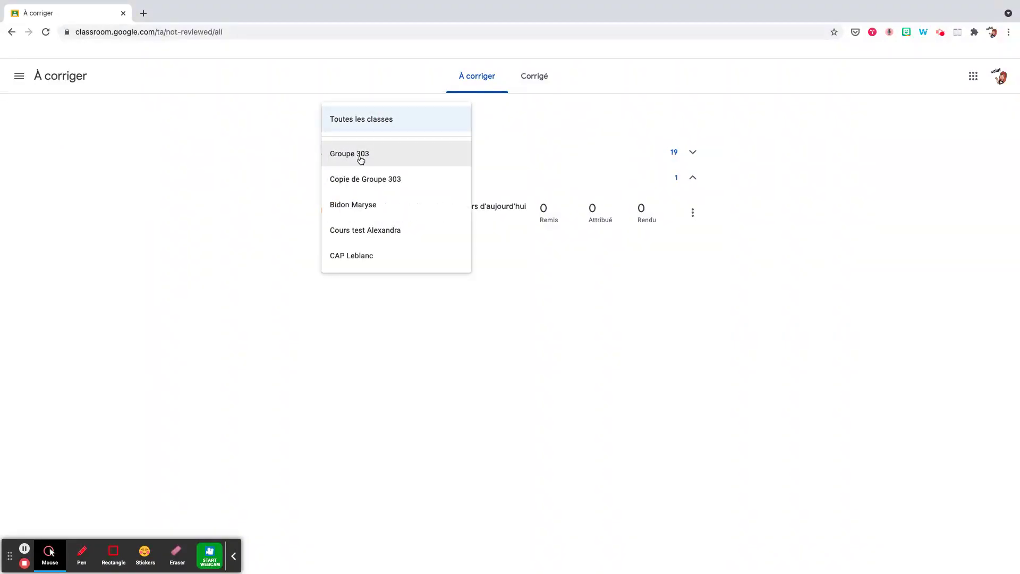
{"action": "left_click", "coordinate": [355, 207]}
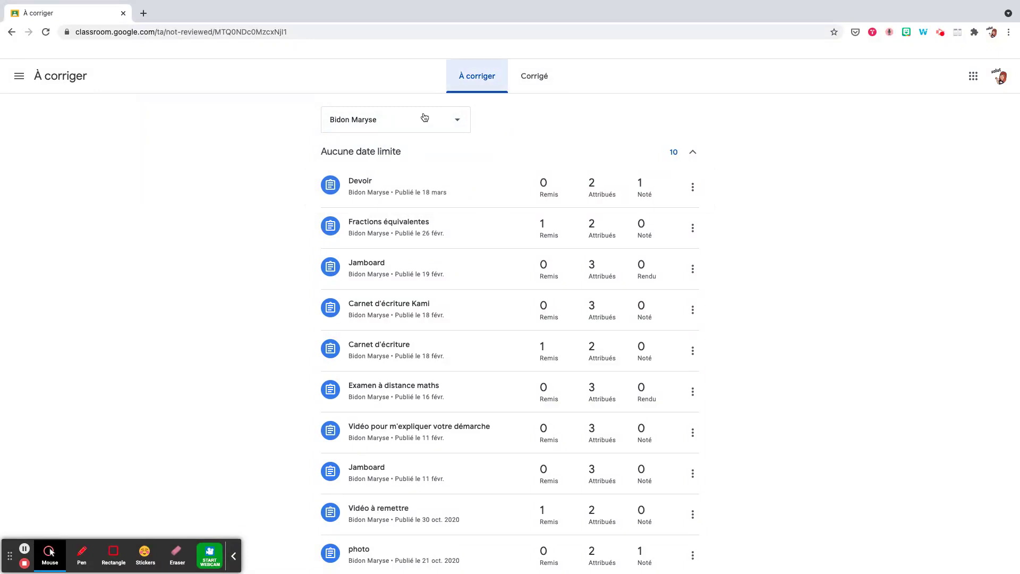
{"action": "scroll", "coordinate": [436, 373], "scroll_direction": "down", "scroll_amount": 2}
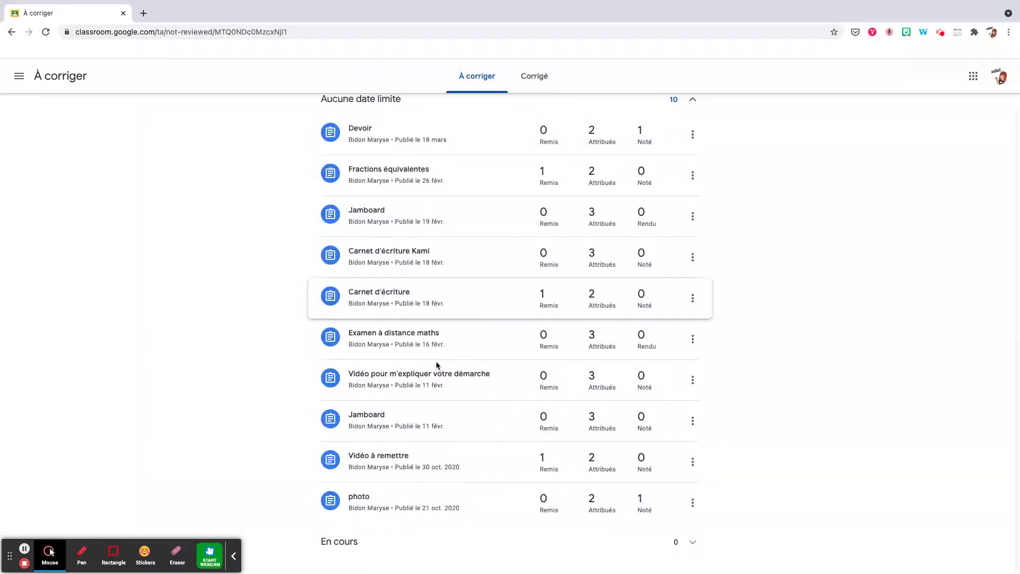
{"action": "scroll", "coordinate": [841, 396], "scroll_direction": "up", "scroll_amount": 2}
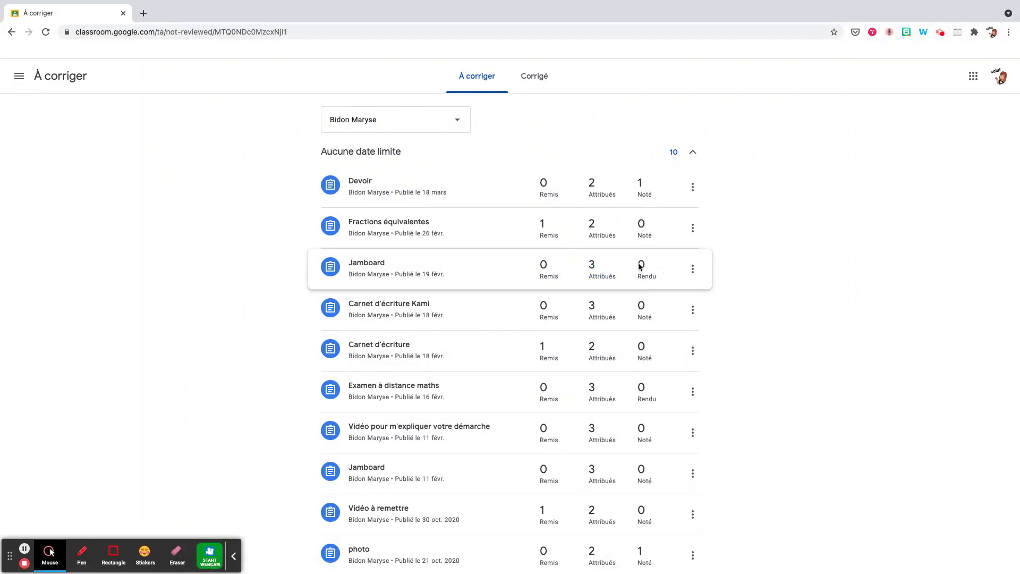
- Open the student work of the 19 févr. Jamboard assignment, select all students, and return to the À corriger list
{"action": "left_click", "coordinate": [509, 277]}
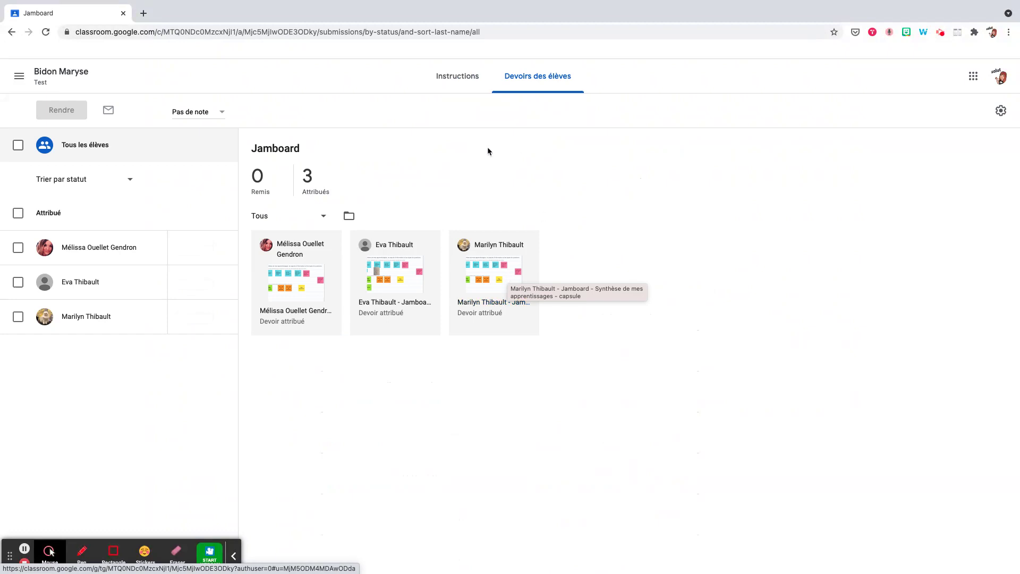
{"action": "left_click", "coordinate": [14, 145]}
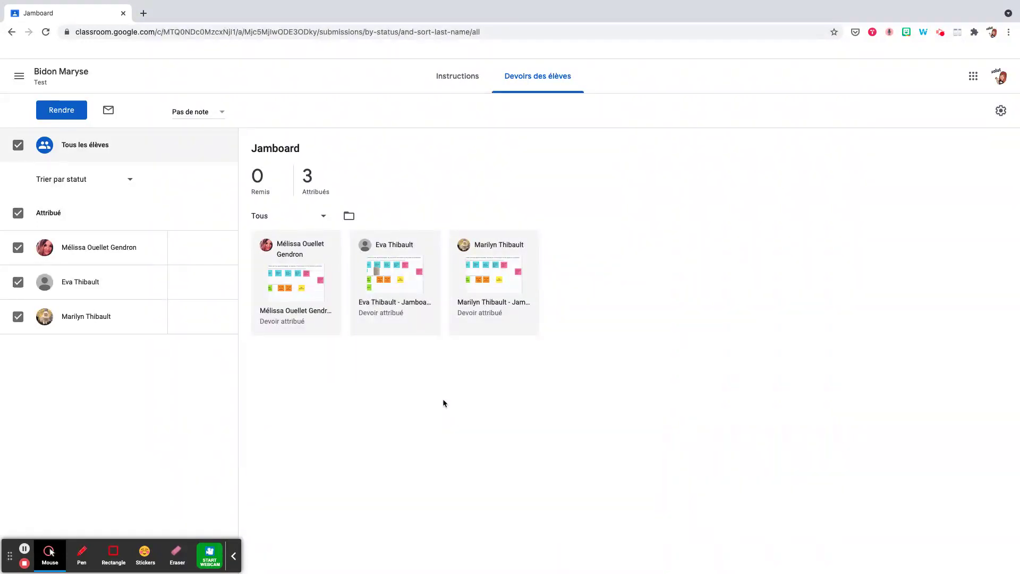
{"action": "left_click", "coordinate": [13, 32]}
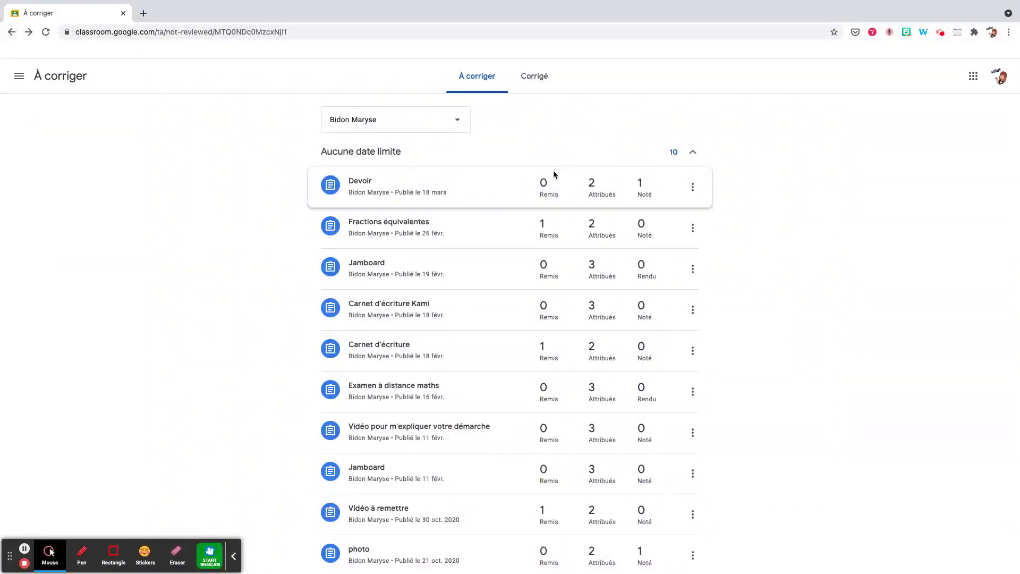
- Mark the Devoir assignment published on 18 mars as corrected and show the Corrigé list
{"action": "left_click", "coordinate": [692, 187]}
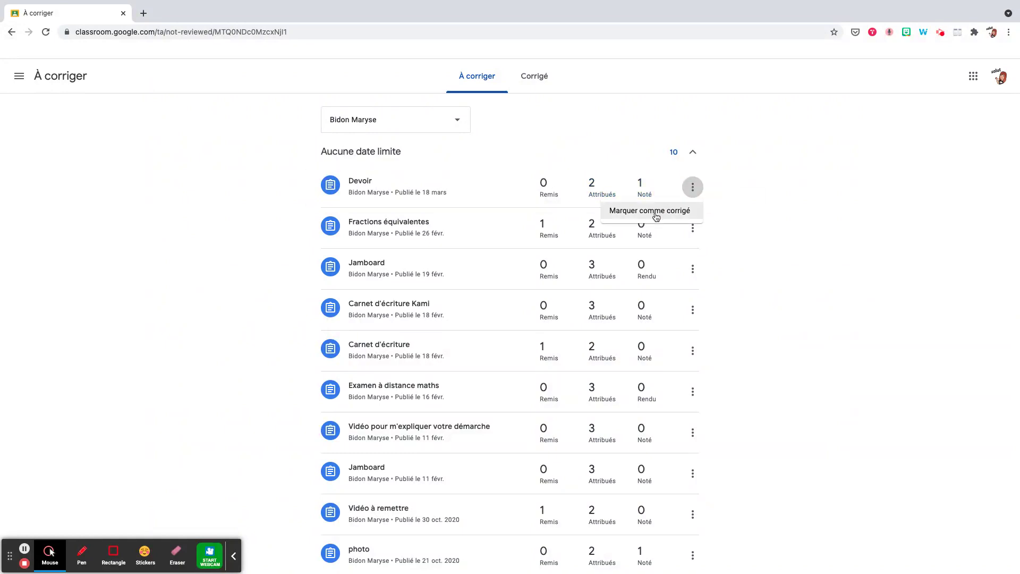
{"action": "left_click", "coordinate": [656, 211]}
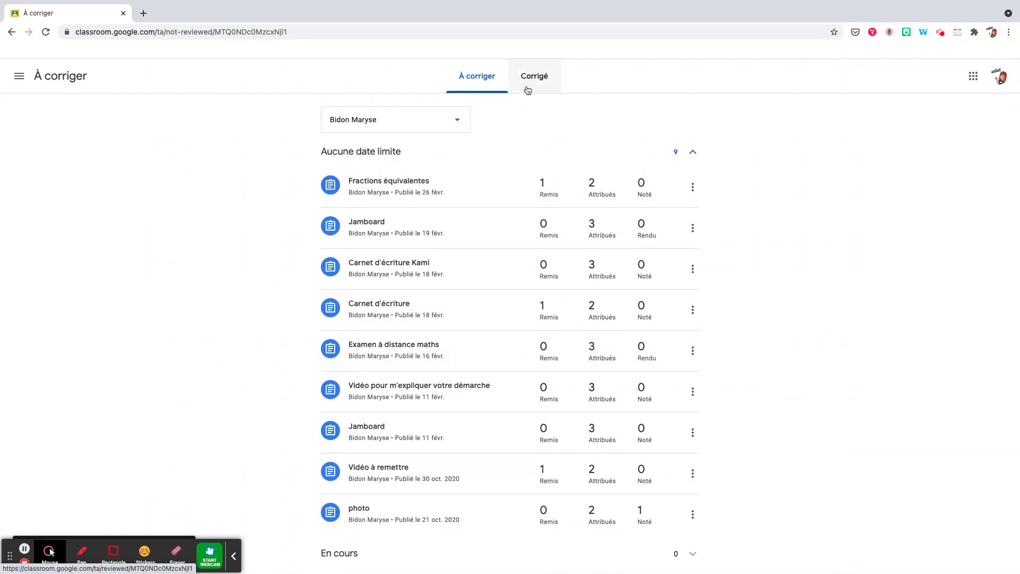
{"action": "left_click", "coordinate": [527, 90]}
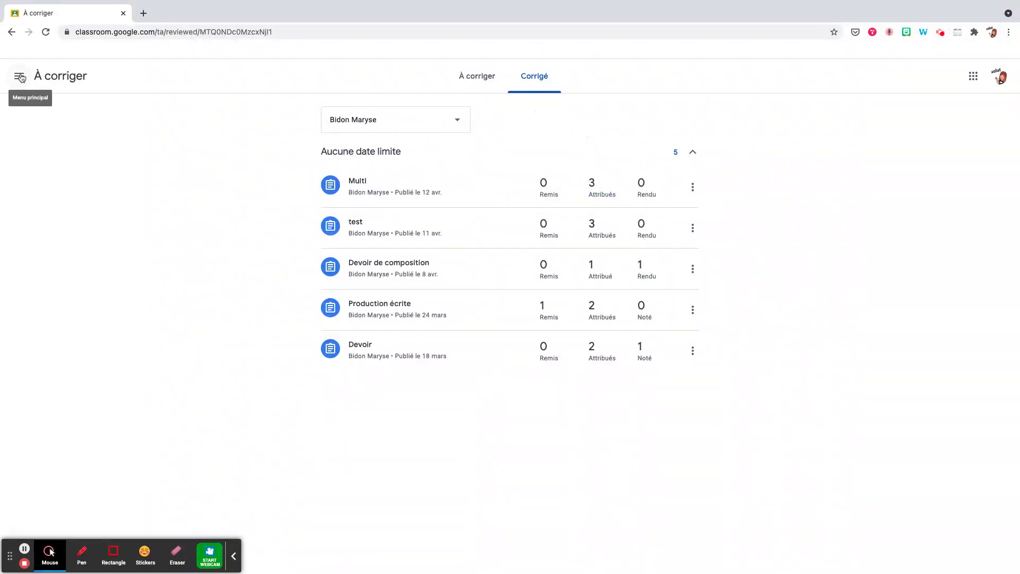
- Return to the class list and open the Jamboard assignment's student work from the coursework of the Test section class
{"action": "left_click", "coordinate": [13, 32]}
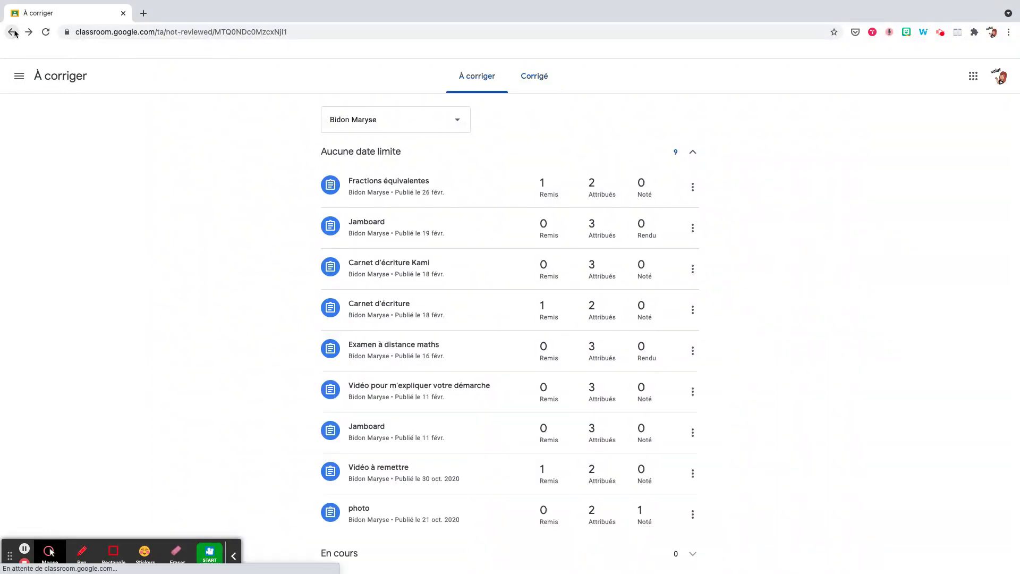
{"action": "left_click", "coordinate": [12, 32]}
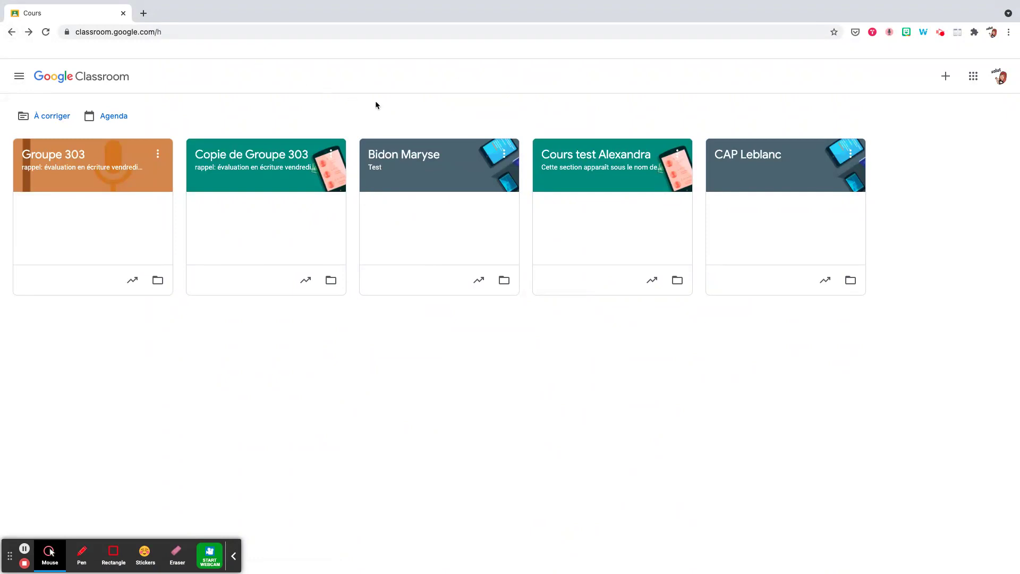
{"action": "left_click", "coordinate": [404, 154]}
{"action": "left_click", "coordinate": [465, 80]}
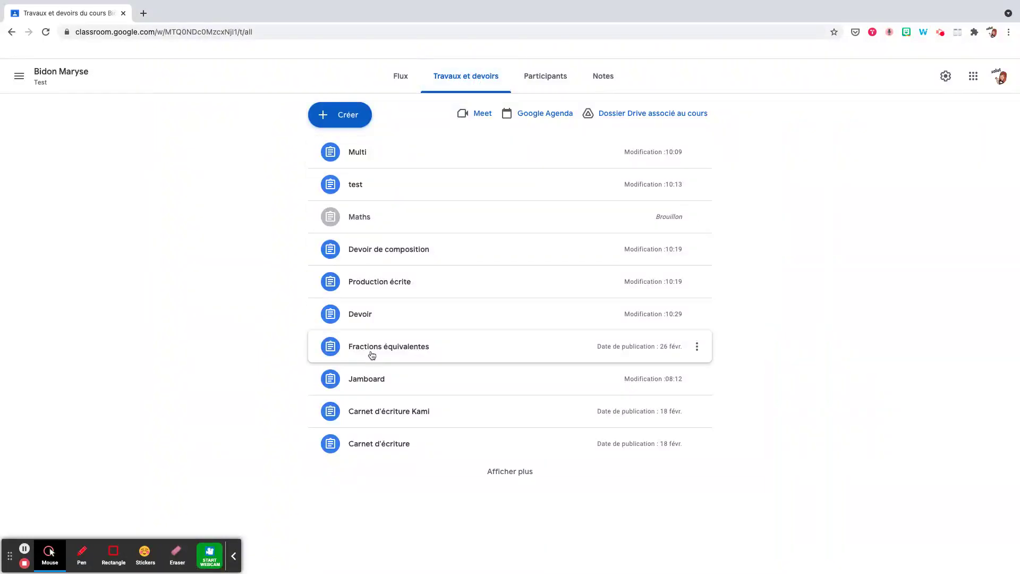
{"action": "left_click", "coordinate": [372, 378]}
{"action": "left_click", "coordinate": [346, 532]}
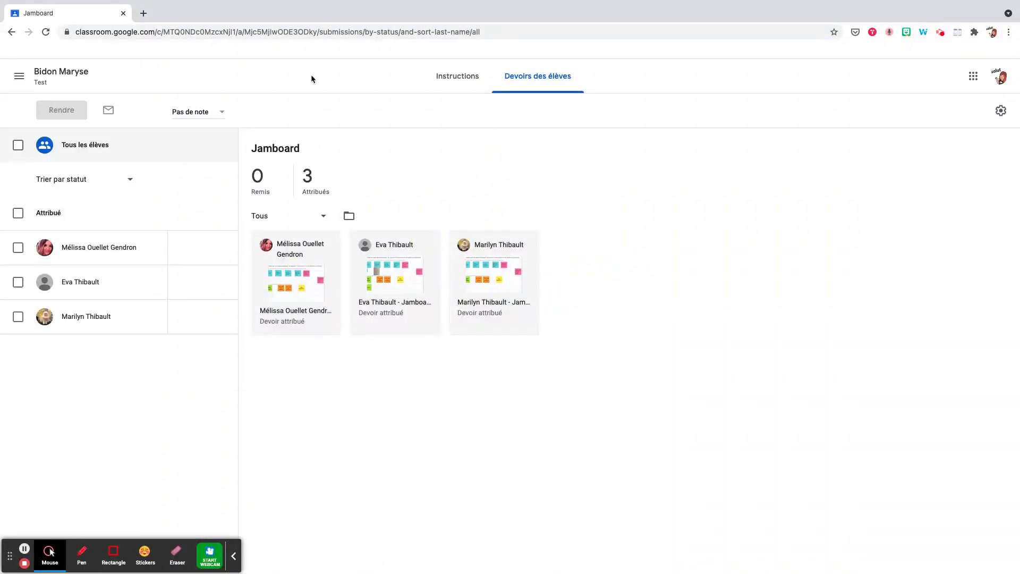
- Return to the class coursework and examine the grades of all assignments in the class gradebook
{"action": "left_click", "coordinate": [12, 33]}
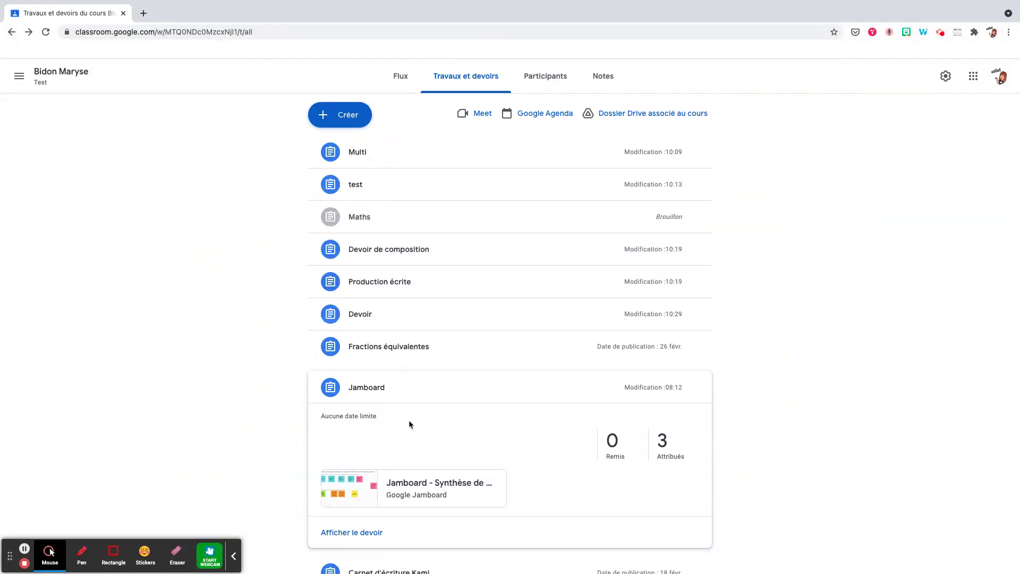
{"action": "scroll", "coordinate": [409, 418], "scroll_direction": "down", "scroll_amount": 3}
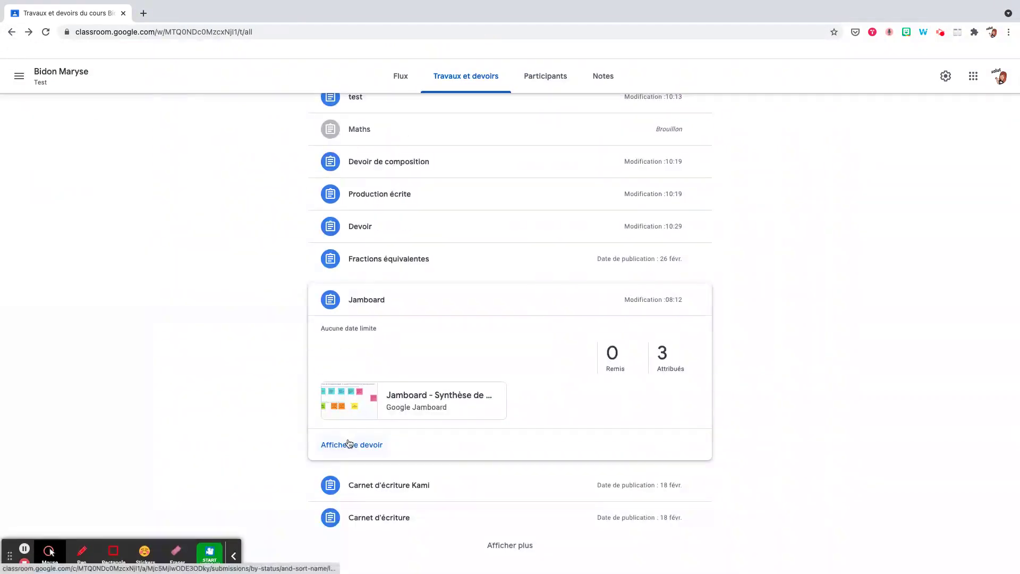
{"action": "left_click", "coordinate": [603, 80]}
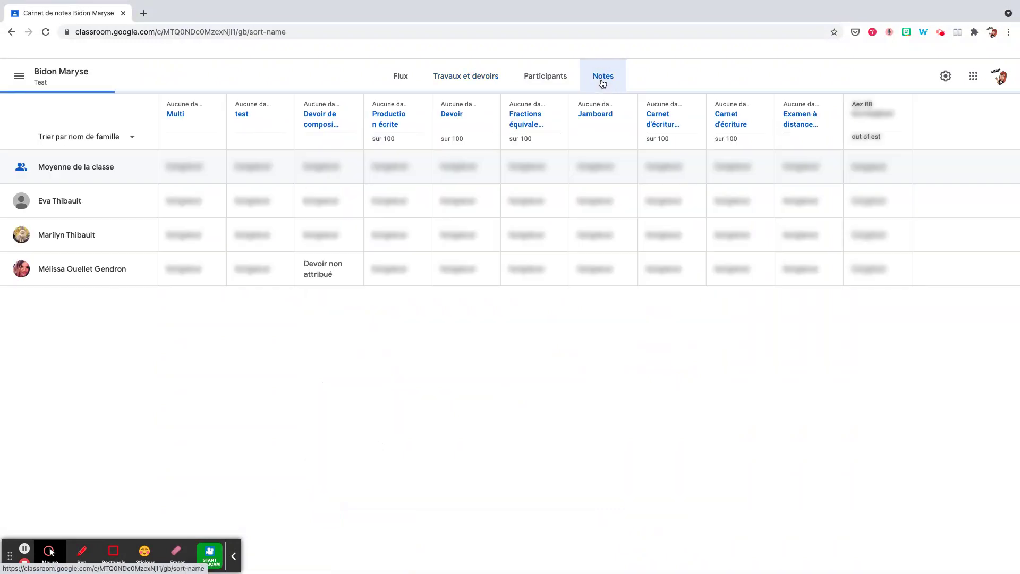
{"action": "scroll", "coordinate": [790, 168], "scroll_direction": "right", "scroll_amount": 4}
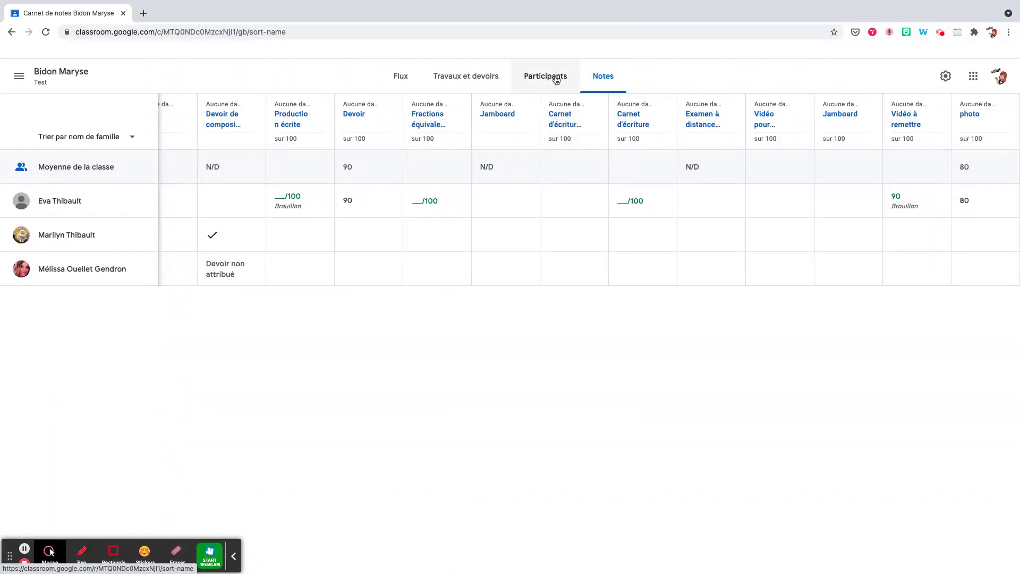
- Reopen the Jamboard assignment's student work from the class coursework and copy all the class grades to Google Sheets
{"action": "left_click", "coordinate": [488, 75]}
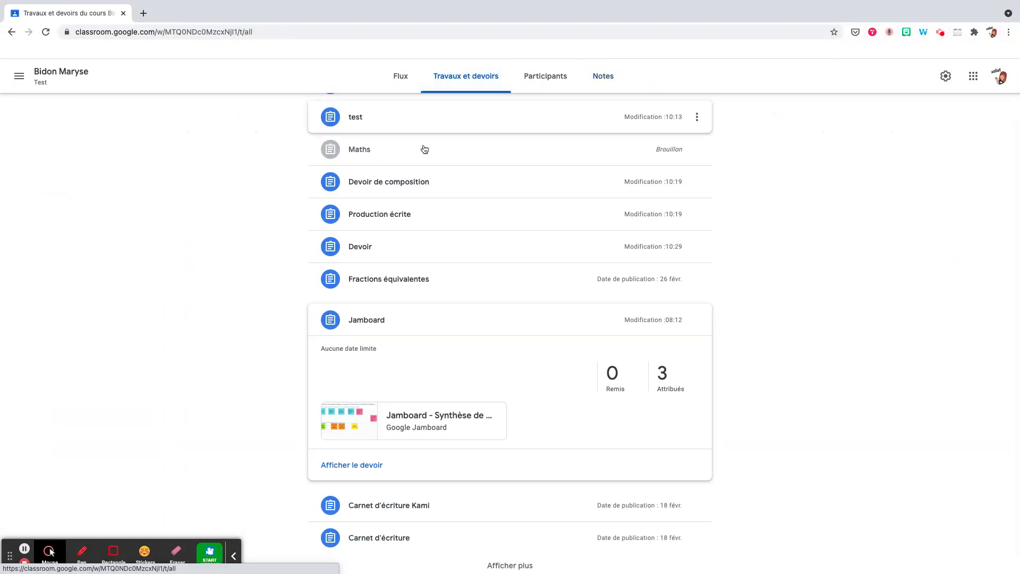
{"action": "left_click", "coordinate": [357, 465]}
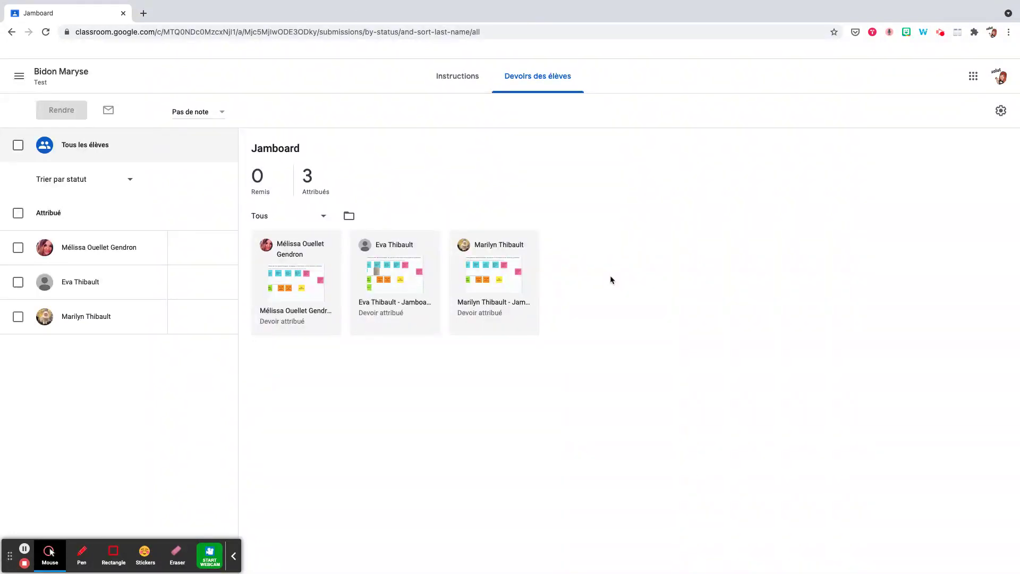
{"action": "left_click", "coordinate": [1001, 112]}
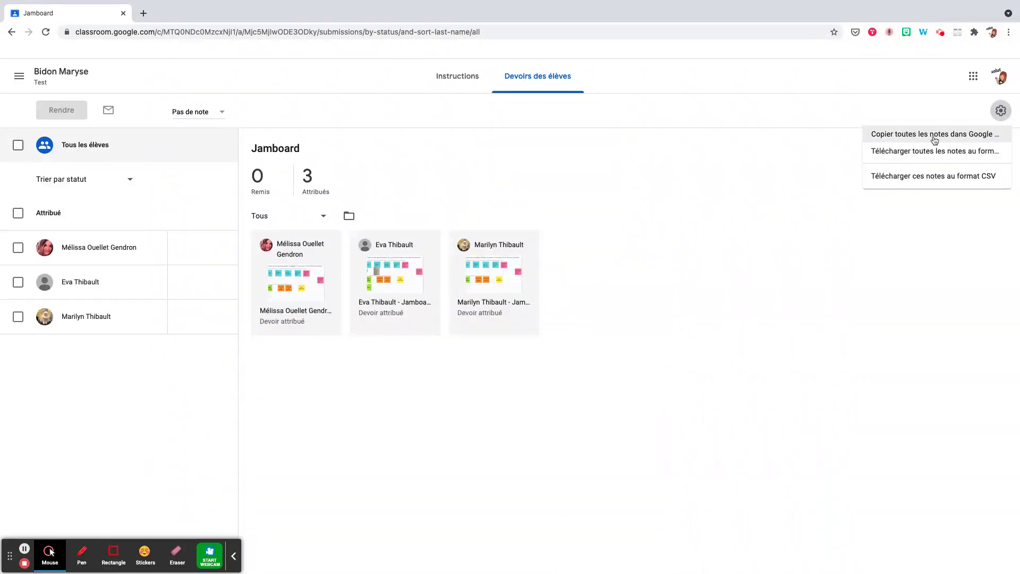
{"action": "left_click", "coordinate": [908, 139]}
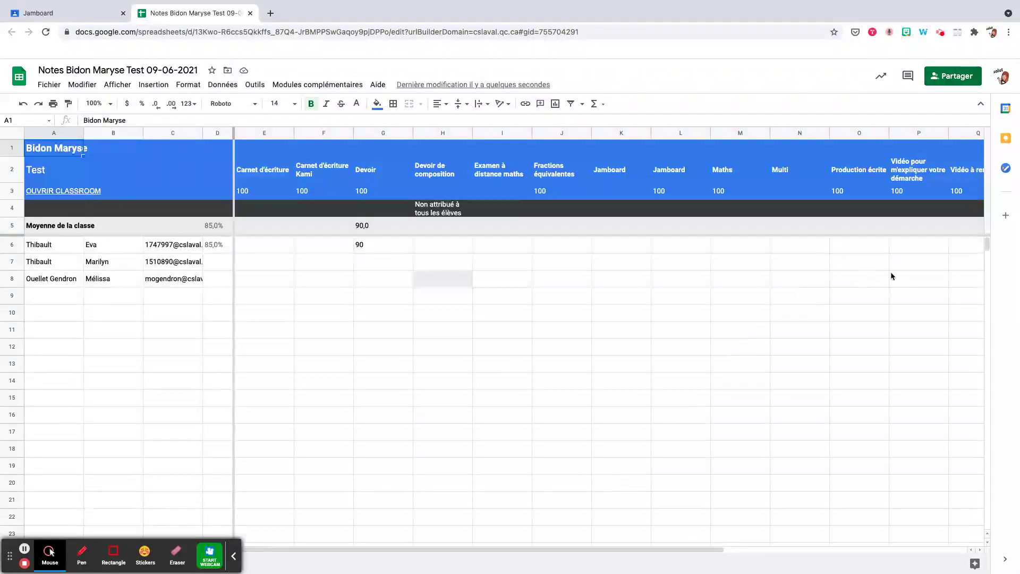
- Examine the assignment columns of the exported grades spreadsheet and select the Devoir de composition heading
{"action": "scroll", "coordinate": [727, 288], "scroll_direction": "right", "scroll_amount": 5}
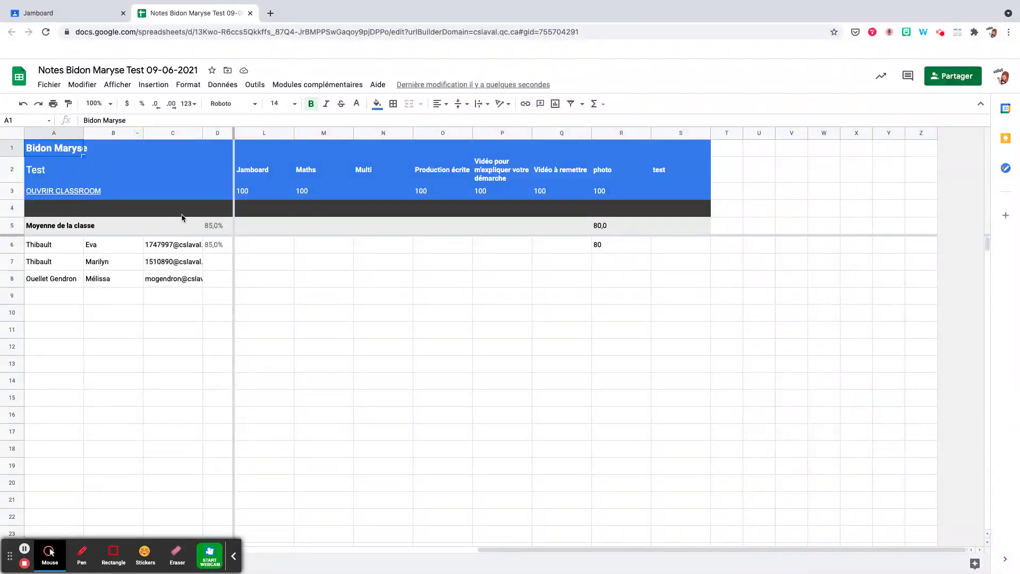
{"action": "scroll", "coordinate": [362, 273], "scroll_direction": "left", "scroll_amount": 5}
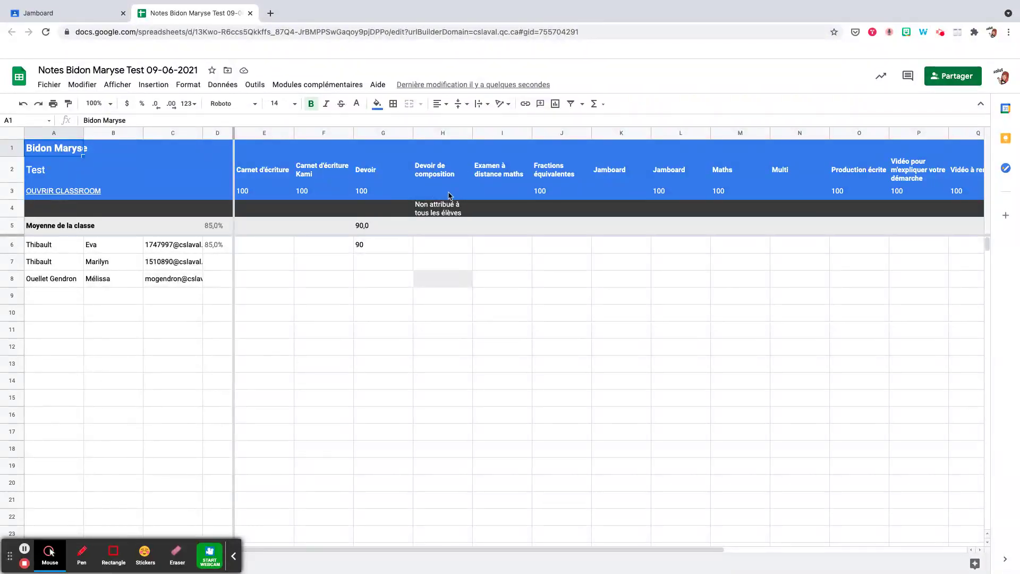
{"action": "left_click", "coordinate": [437, 175]}
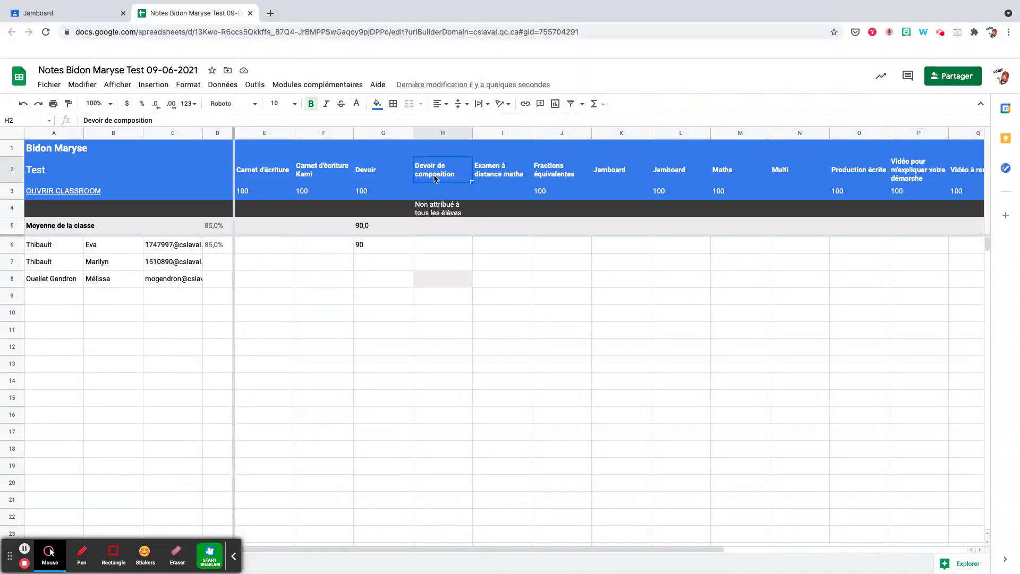
- Browse the Classroom Drive folder that holds the grades spreadsheet, without moving the file
{"action": "left_click", "coordinate": [227, 72]}
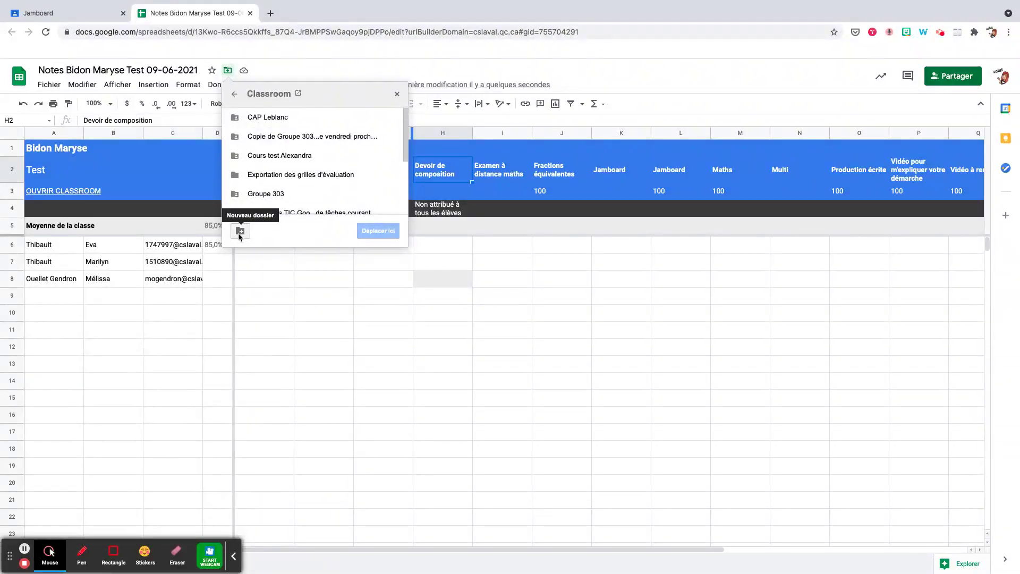
{"action": "scroll", "coordinate": [348, 192], "scroll_direction": "down", "scroll_amount": 3}
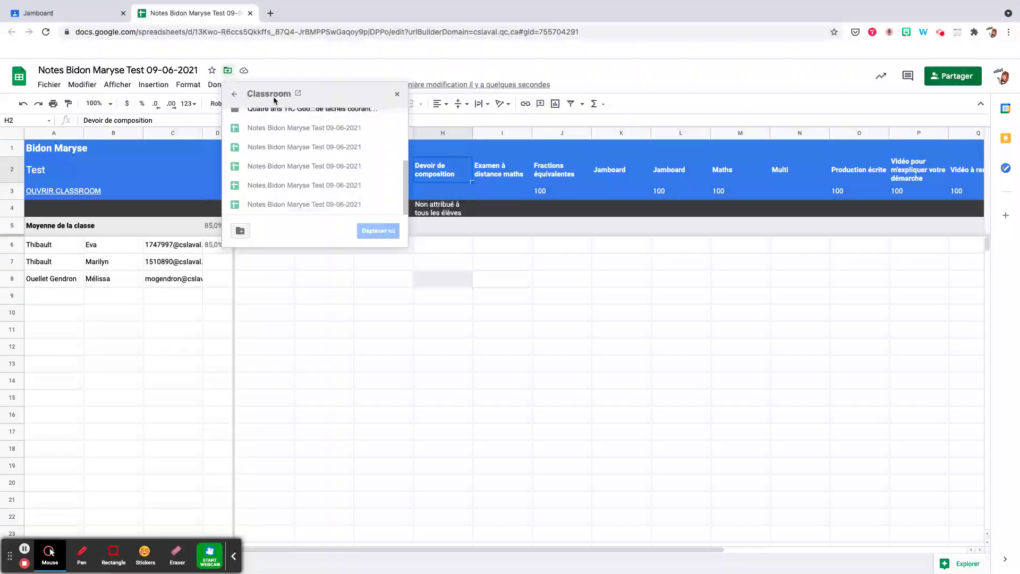
{"action": "left_click", "coordinate": [285, 72]}
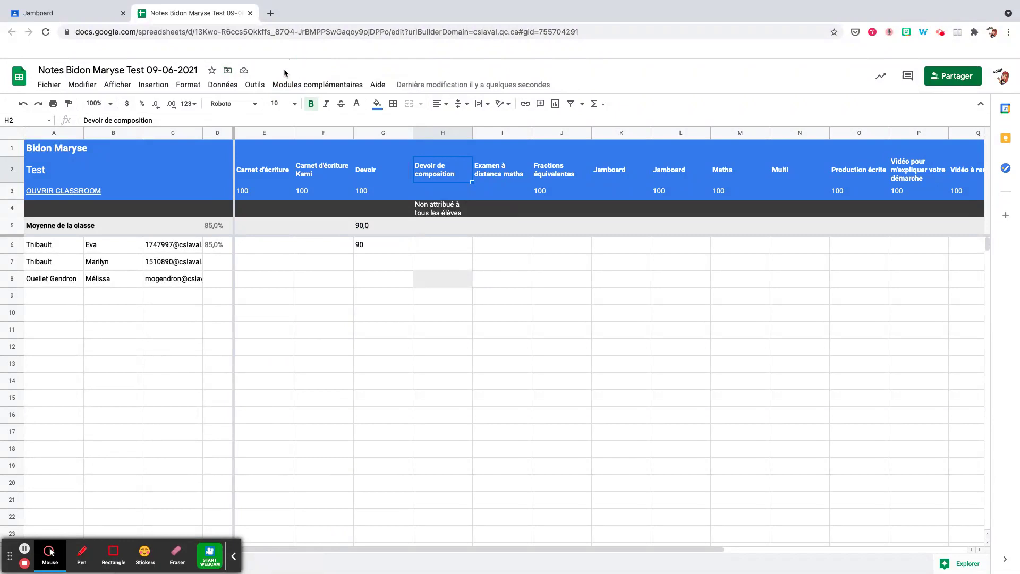
- Close the grades spreadsheet and return from the Jamboard assignment to the Classroom class list
{"action": "left_click", "coordinate": [250, 12]}
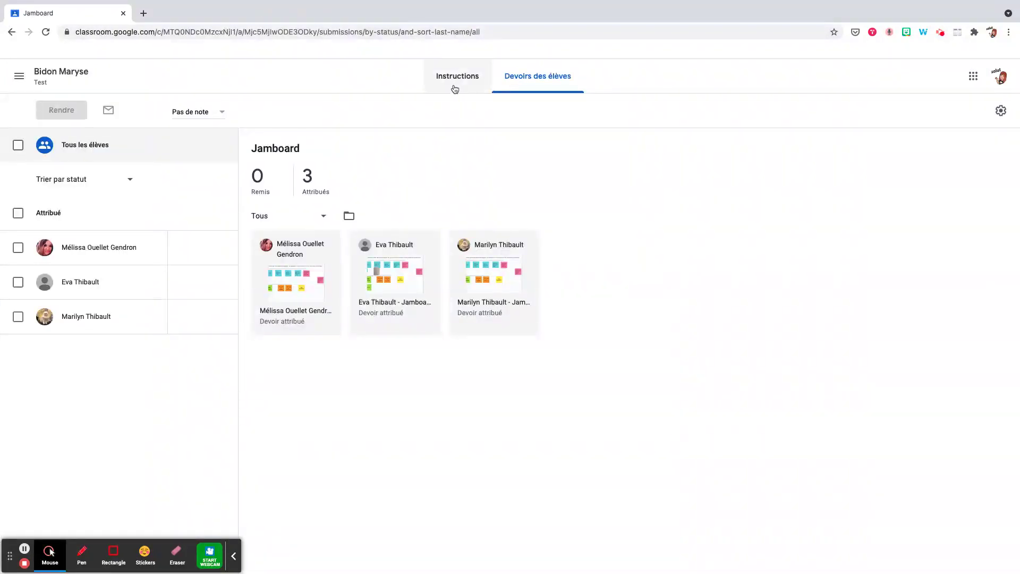
{"action": "left_click", "coordinate": [10, 37]}
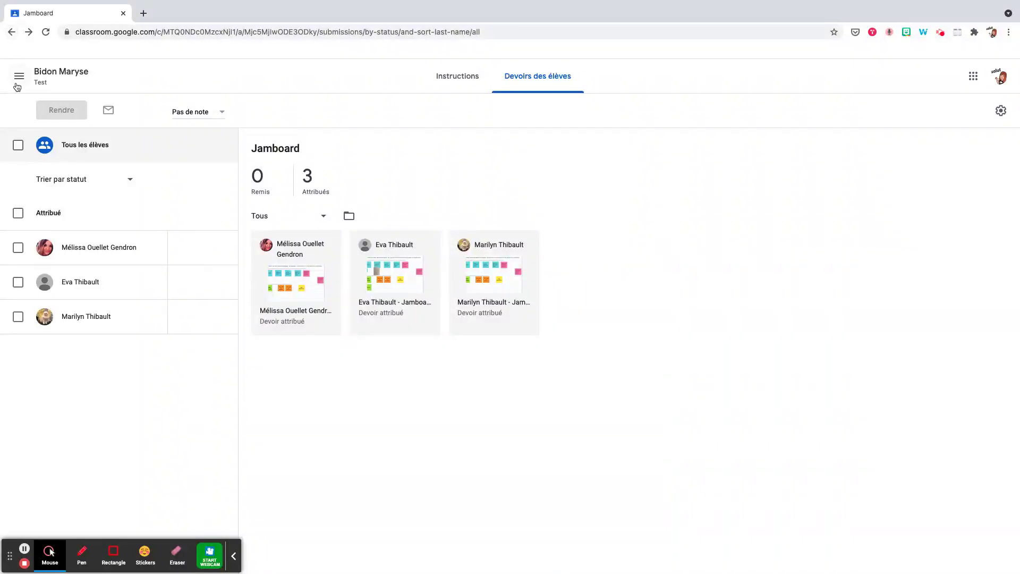
{"action": "left_click", "coordinate": [19, 76]}
{"action": "left_click", "coordinate": [25, 83]}
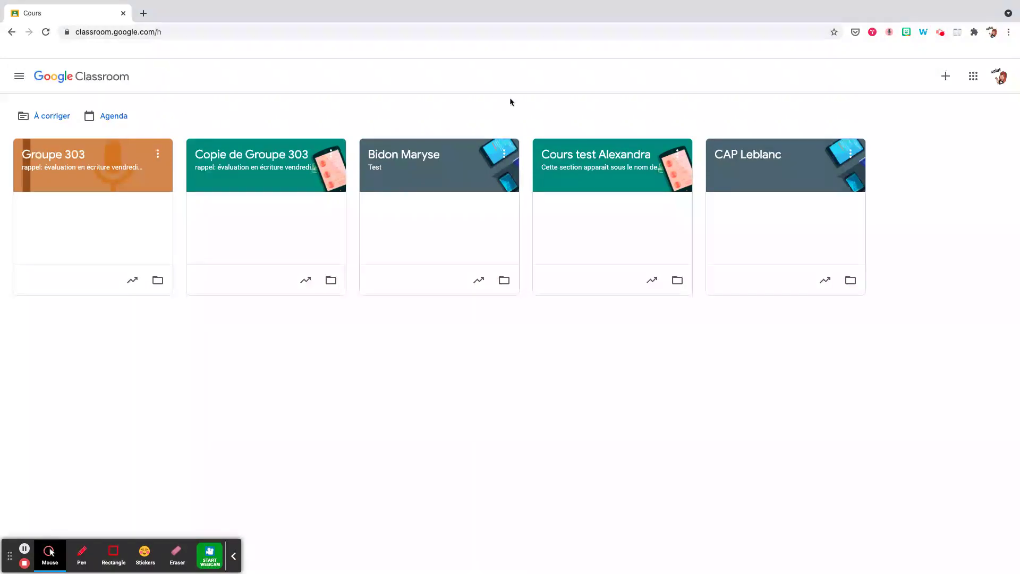
- Review the bulk actions for all selected students in the Bidon class without removing anyone, and return to the class list
{"action": "left_click", "coordinate": [424, 158]}
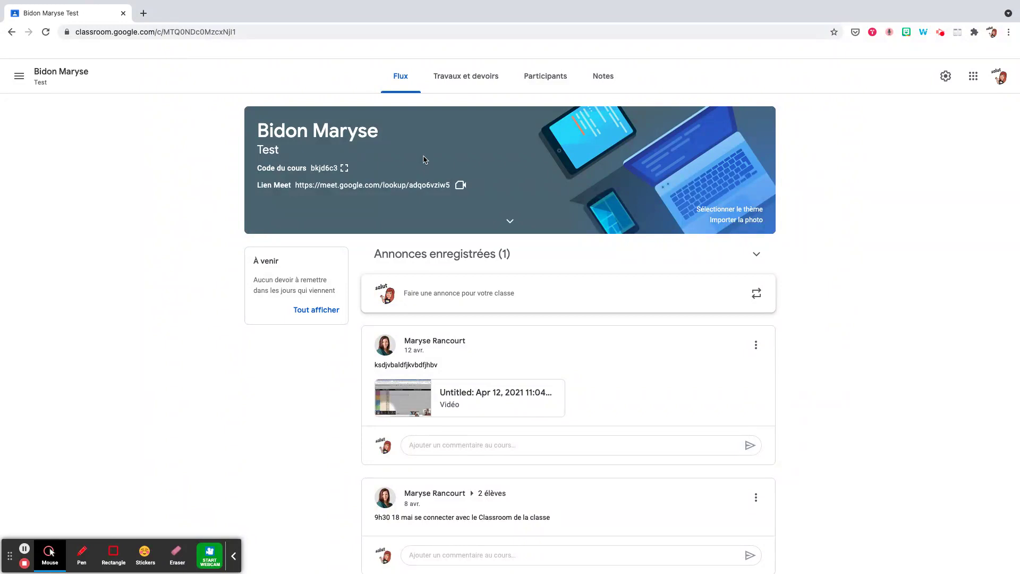
{"action": "left_click", "coordinate": [553, 78]}
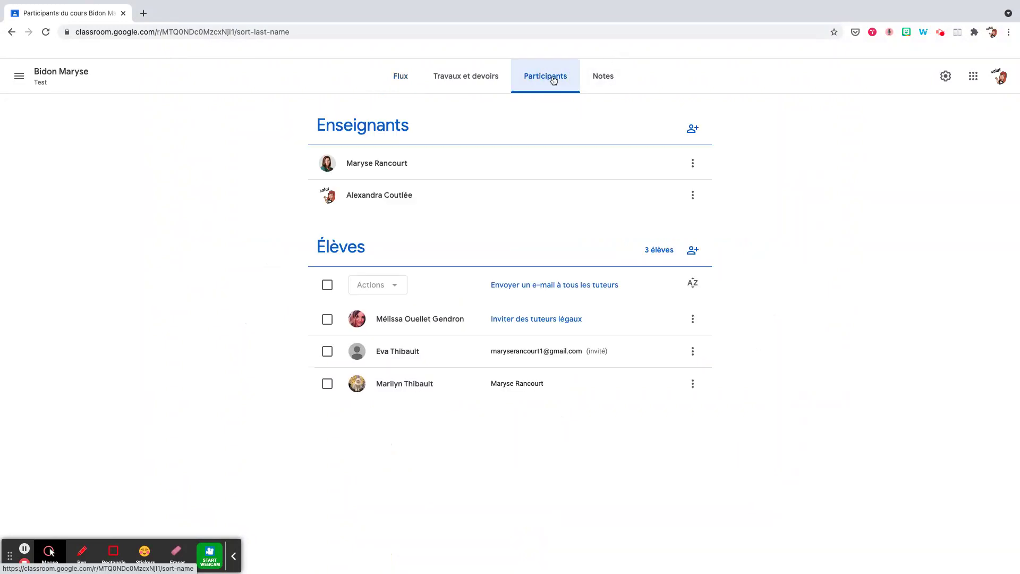
{"action": "left_click", "coordinate": [337, 286]}
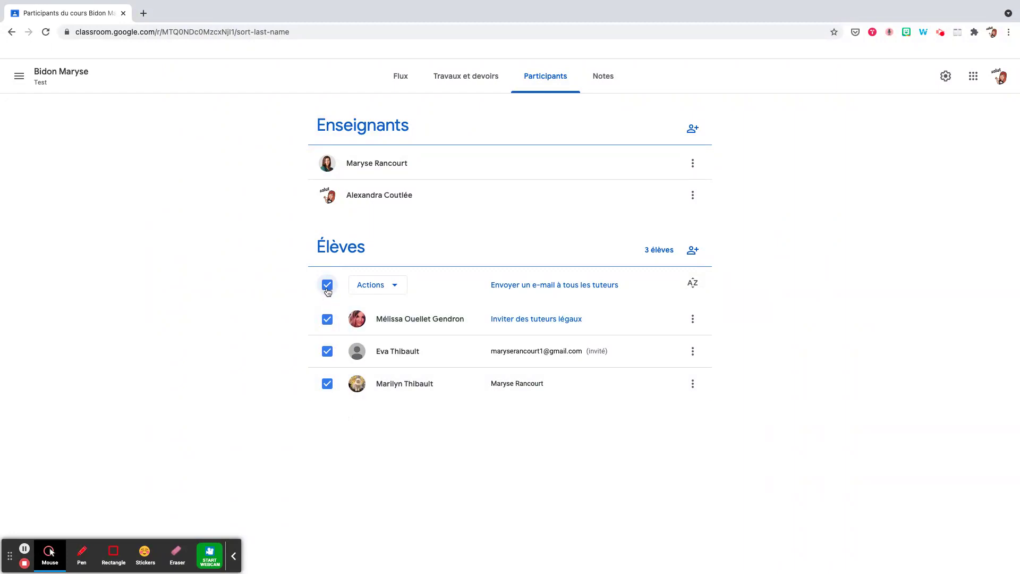
{"action": "left_click", "coordinate": [392, 287]}
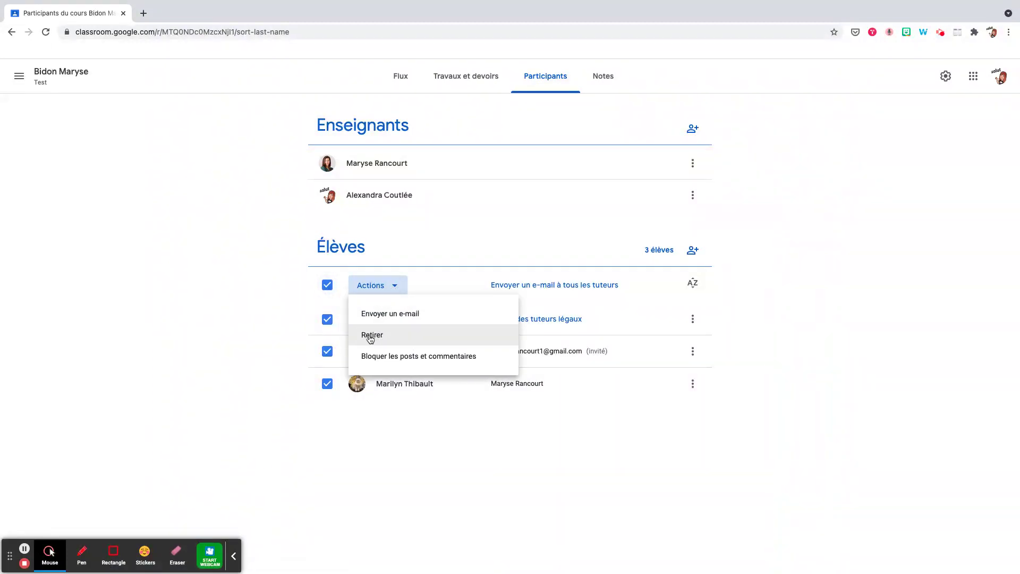
{"action": "left_click", "coordinate": [262, 354]}
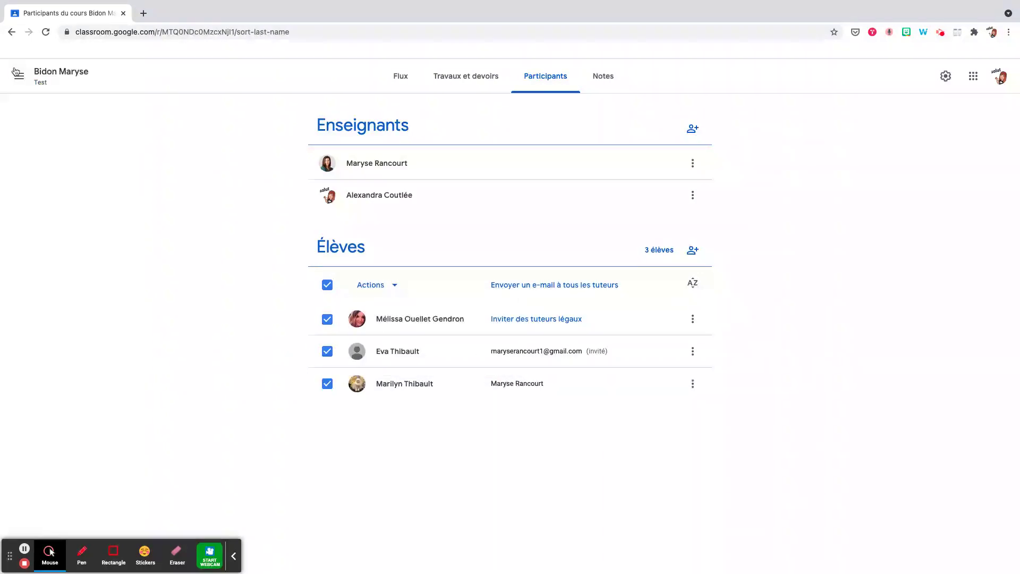
{"action": "left_click", "coordinate": [15, 76]}
{"action": "left_click", "coordinate": [38, 88]}
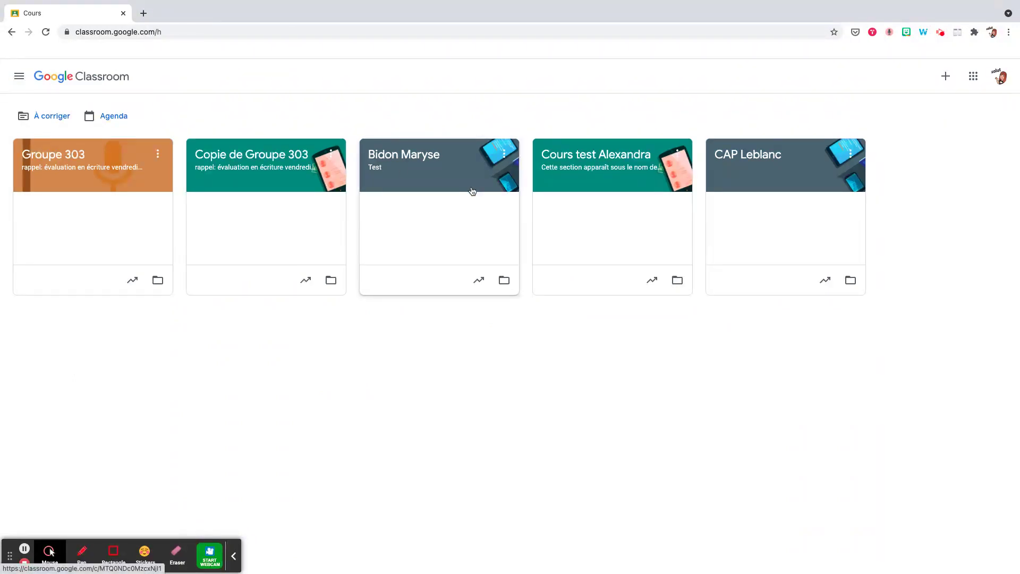
- Archive the Cours test class from the class list, leaving the Bidon class active
{"action": "left_click", "coordinate": [505, 155]}
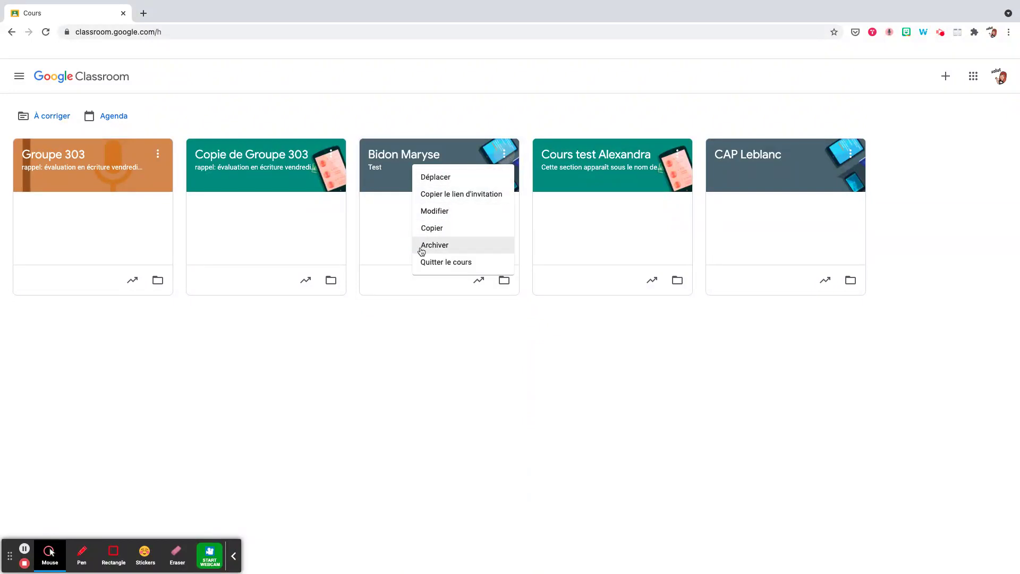
{"action": "left_click", "coordinate": [496, 124]}
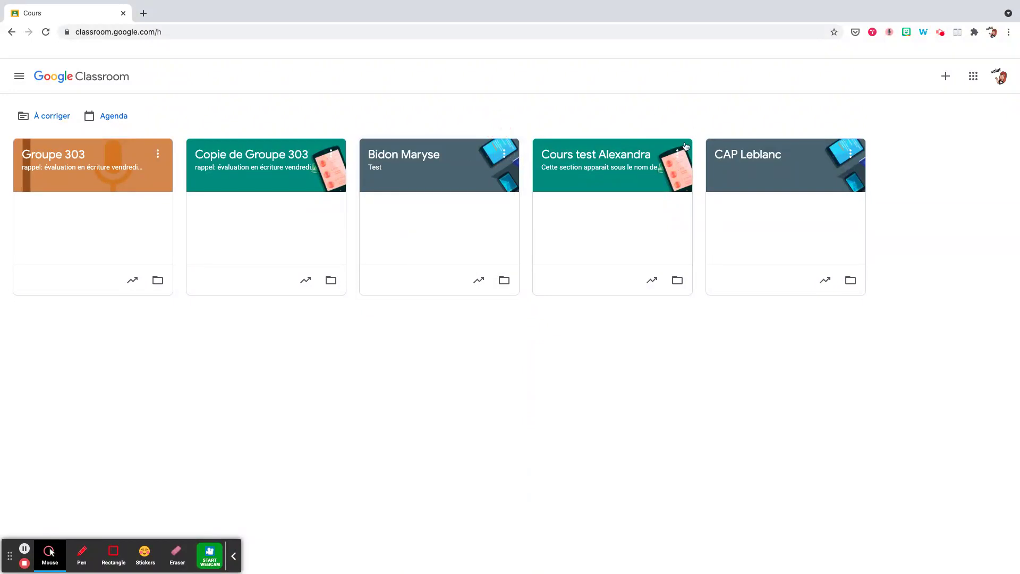
{"action": "left_click", "coordinate": [678, 154]}
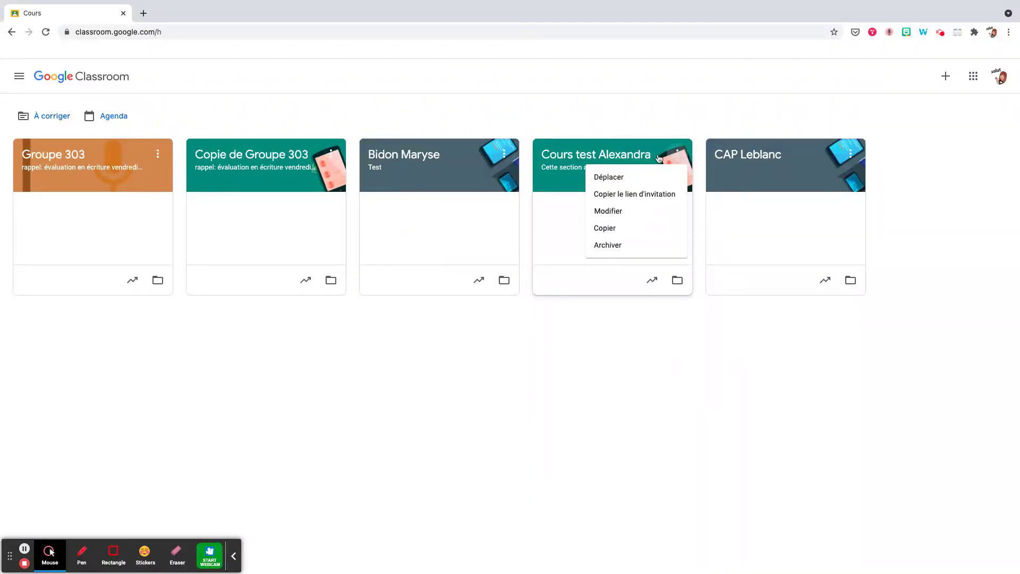
{"action": "left_click", "coordinate": [615, 245]}
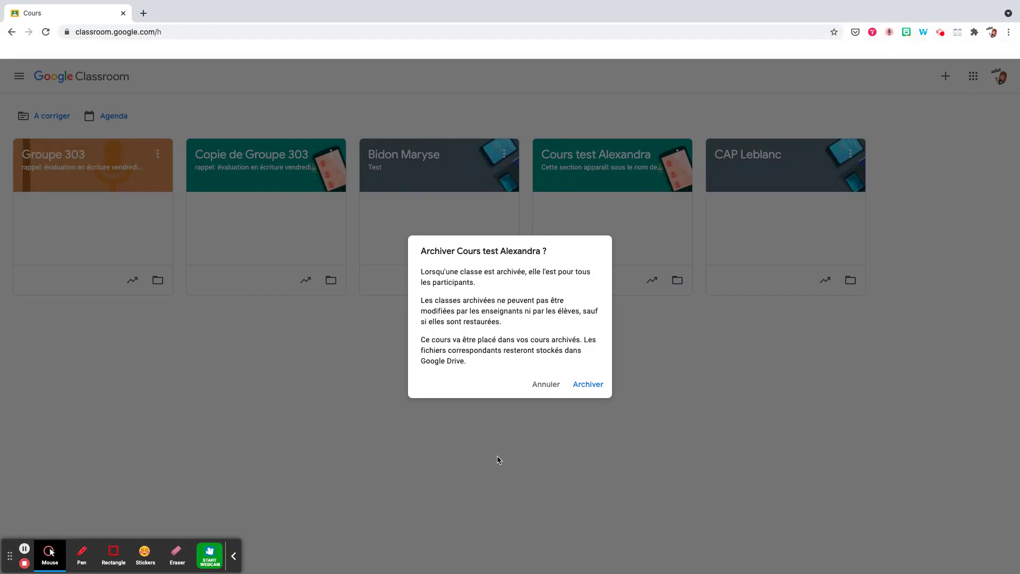
{"action": "left_click", "coordinate": [591, 384]}
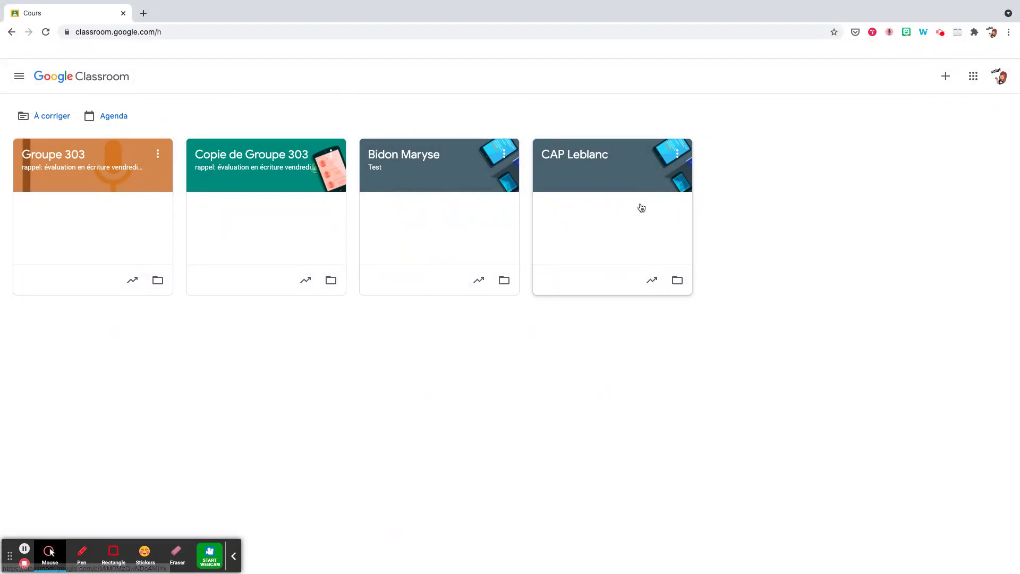
- Review the copy, restore and delete options of the archived Cours test class without applying any, and return to the class list
{"action": "left_click", "coordinate": [17, 78]}
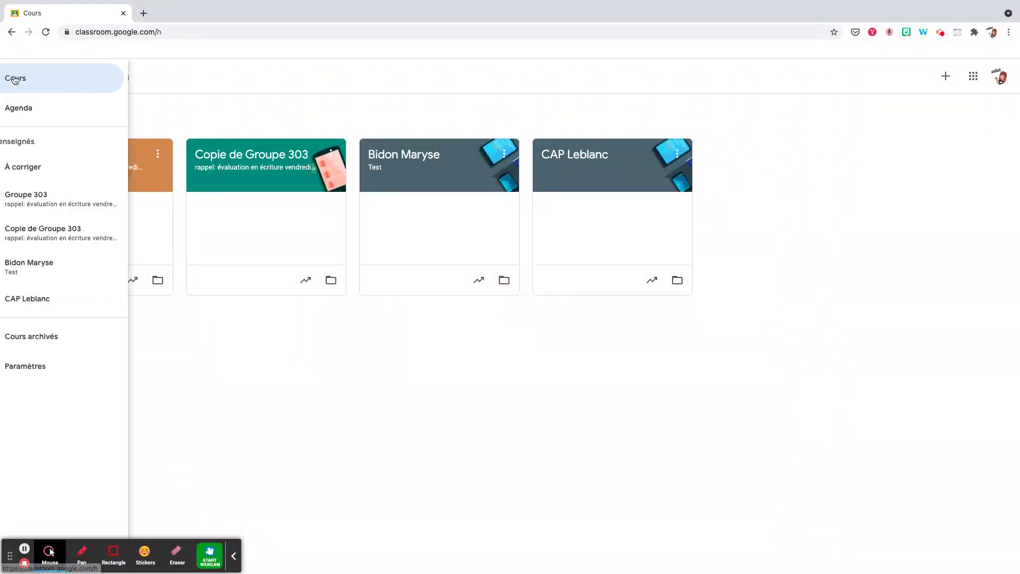
{"action": "left_click", "coordinate": [34, 340]}
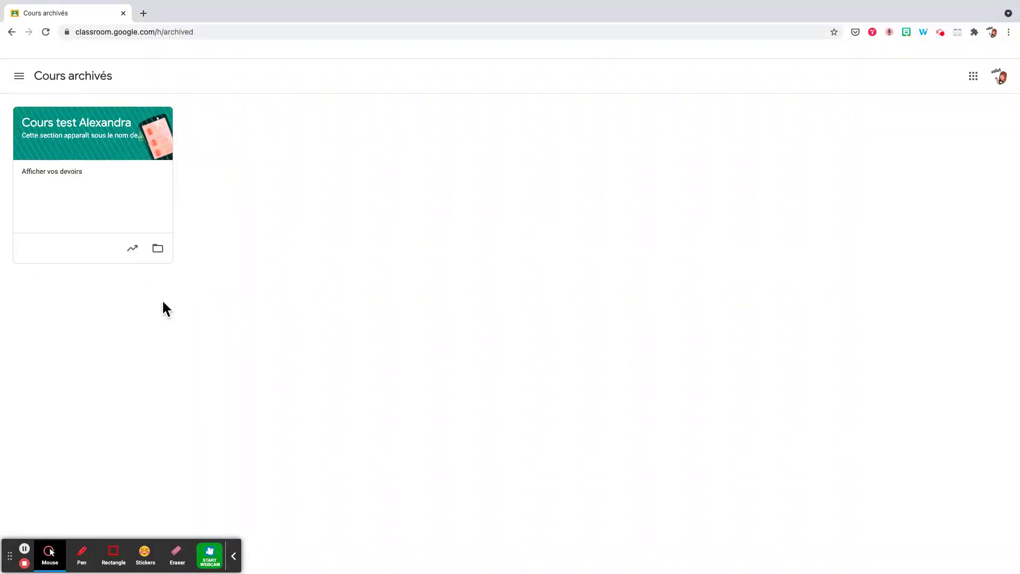
{"action": "left_click", "coordinate": [159, 124]}
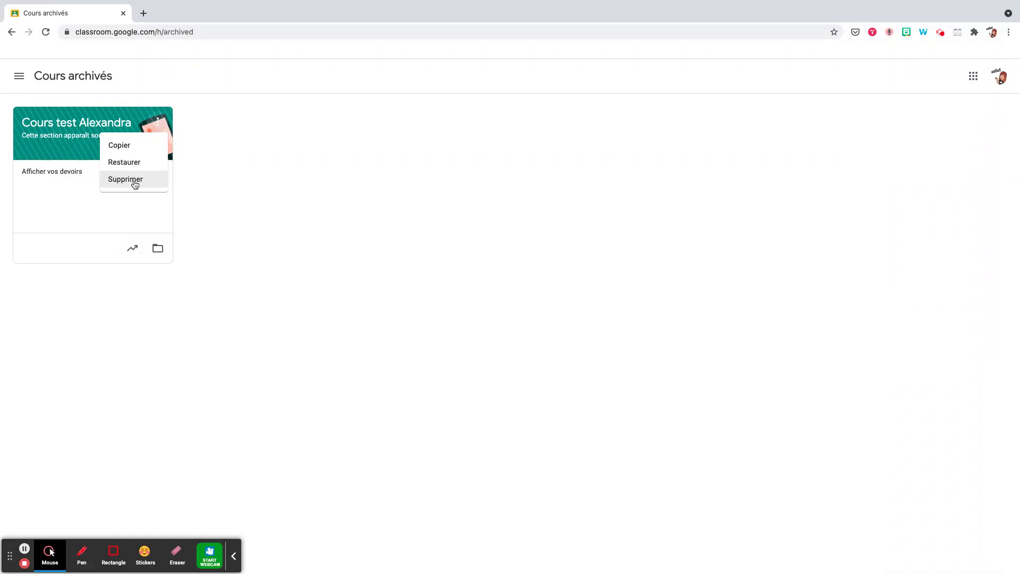
{"action": "left_click", "coordinate": [256, 205]}
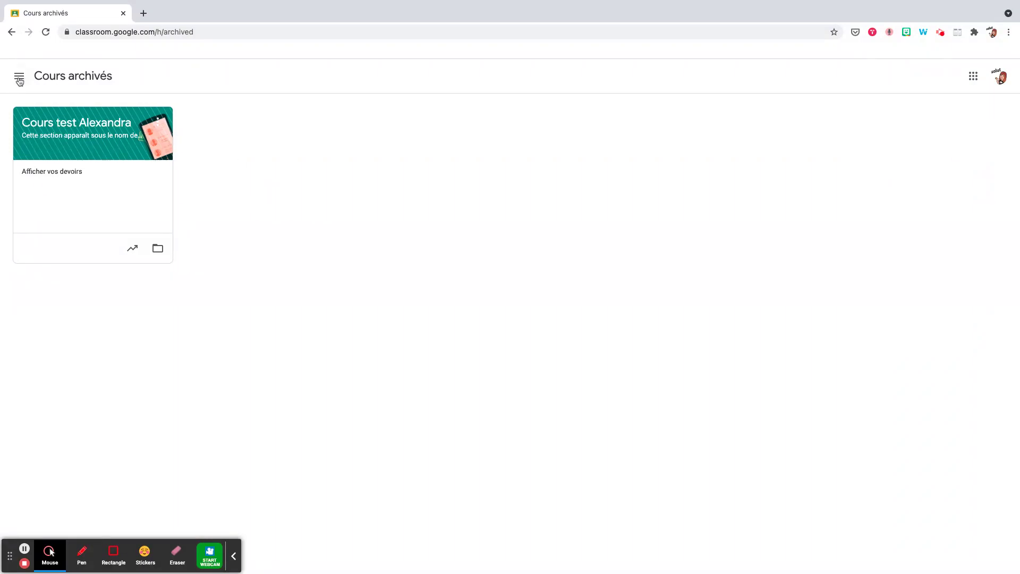
{"action": "left_click", "coordinate": [162, 127]}
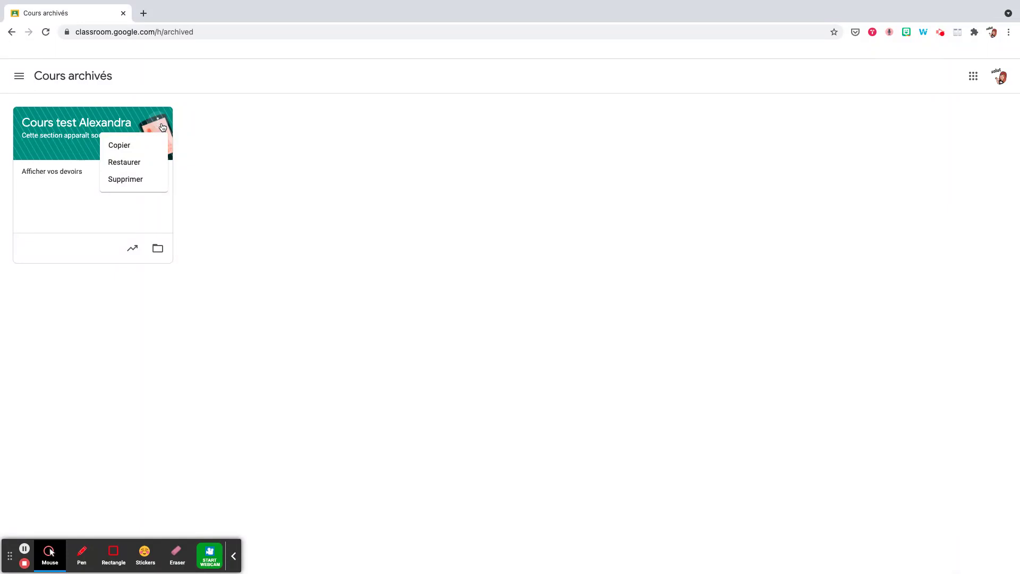
{"action": "left_click", "coordinate": [420, 166]}
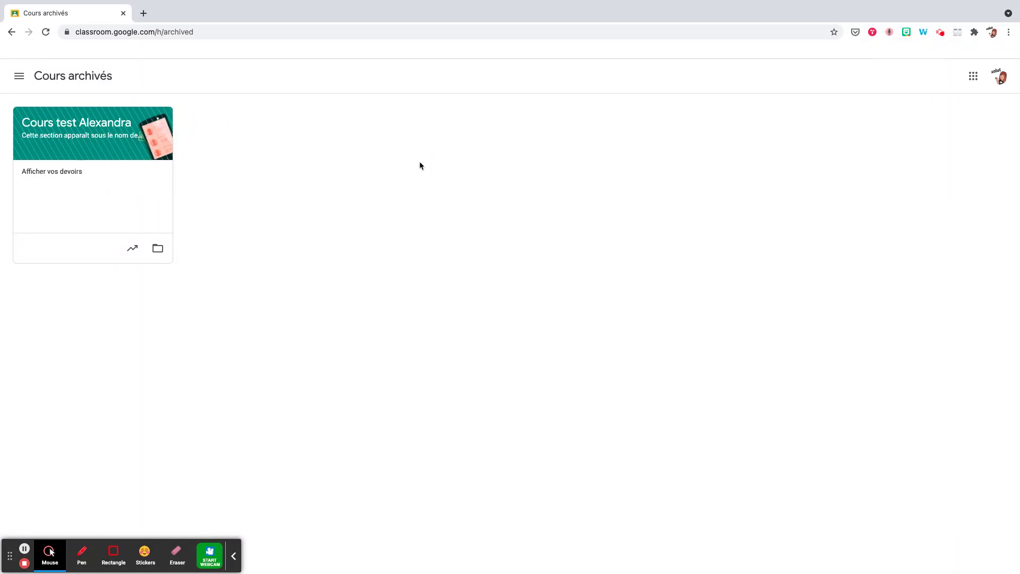
{"action": "left_click", "coordinate": [19, 76]}
{"action": "left_click", "coordinate": [49, 90]}
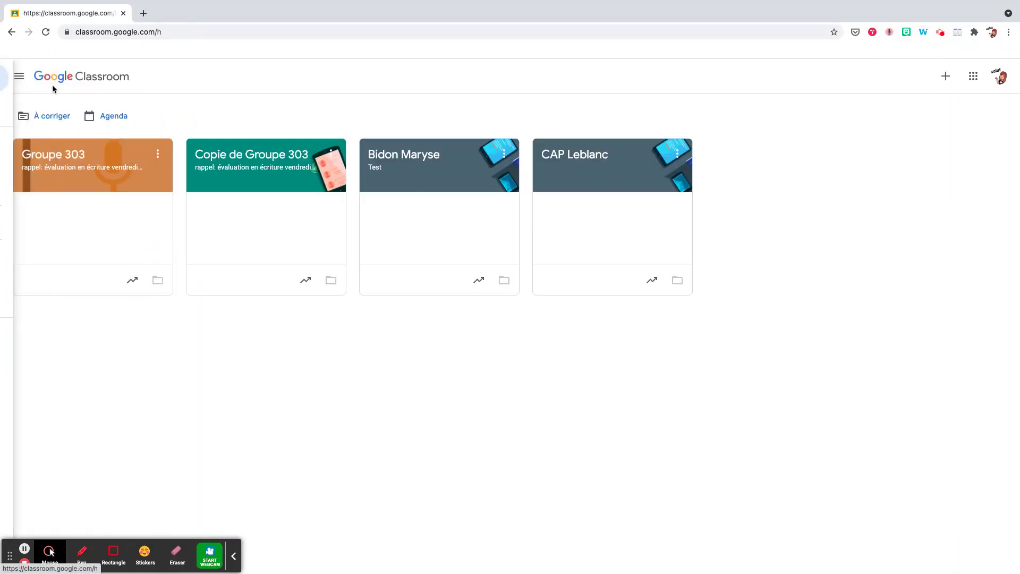